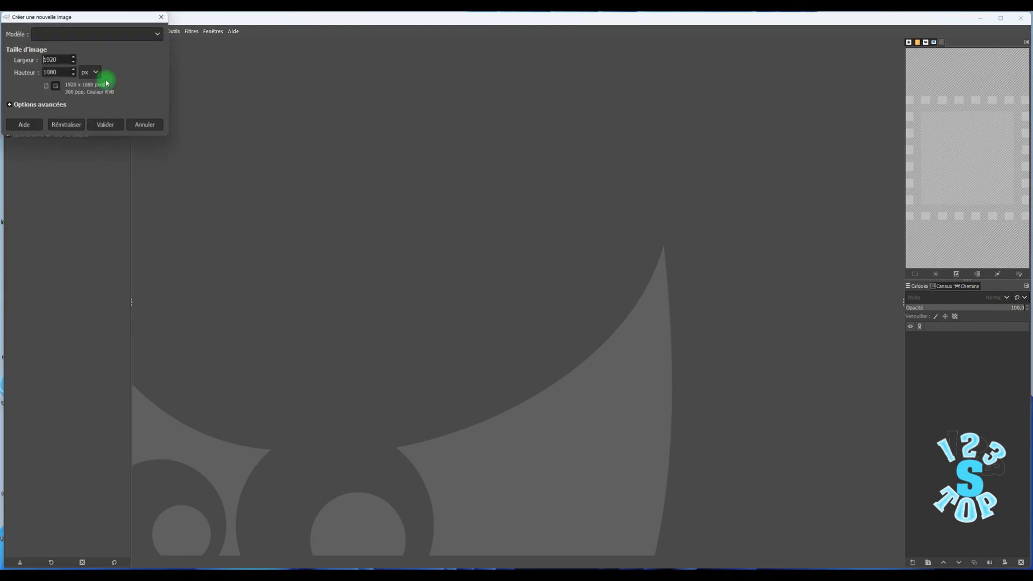
- Create a new 1920 × 1080 px image and fill its background with the black foreground colour
left_click(110, 123)
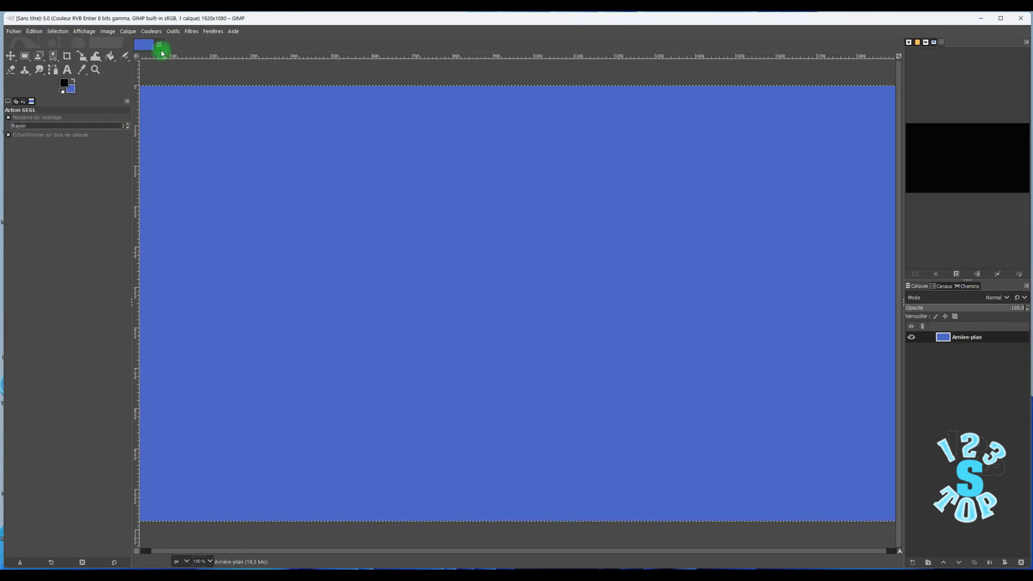
left_click(175, 32)
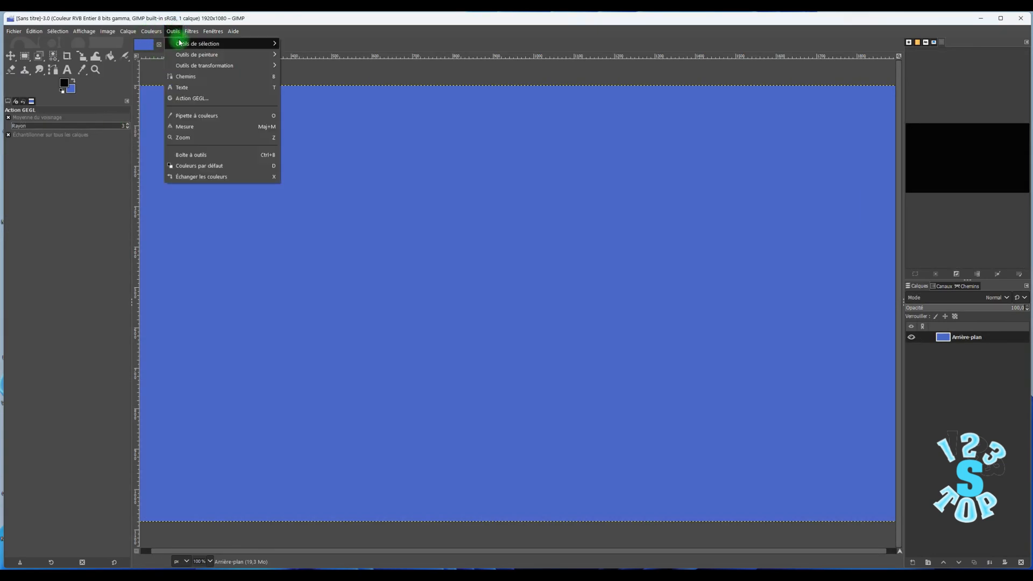
mouse_move(181, 43)
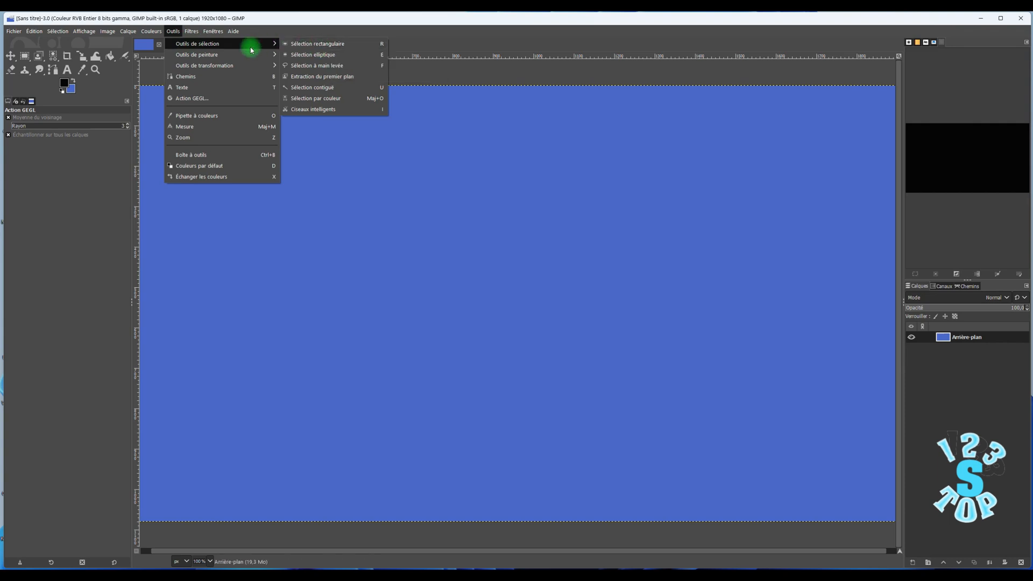
mouse_move(249, 54)
left_click(293, 54)
left_click(345, 194)
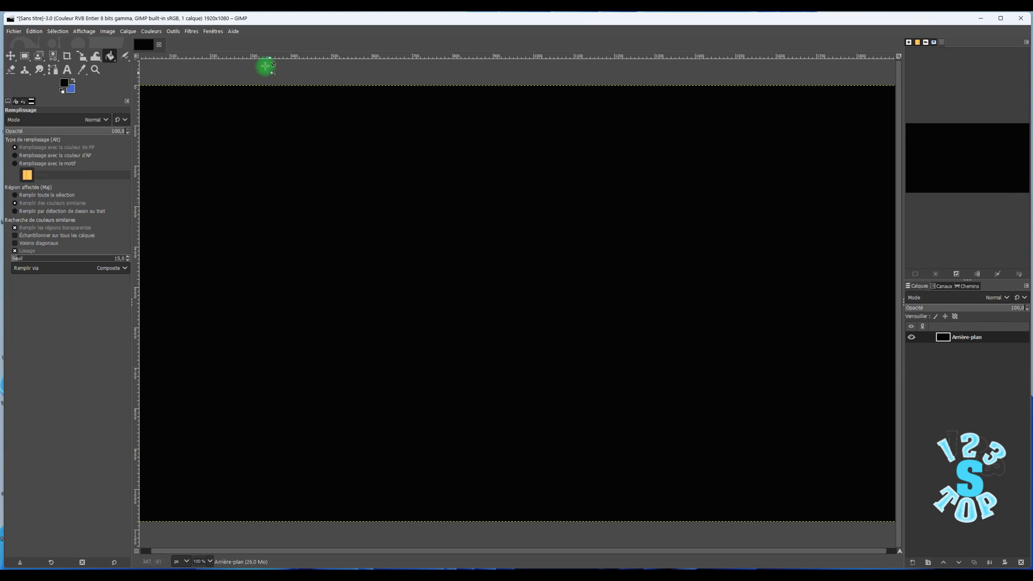
- Apply the Jeter noise filter to the black background with a randomization of 0.05 %
left_click(191, 32)
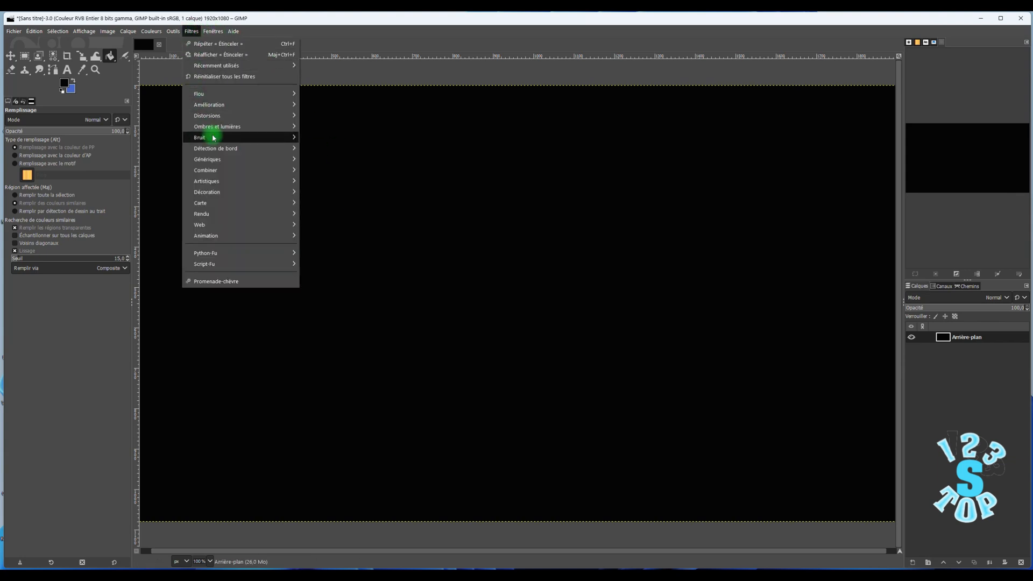
mouse_move(222, 125)
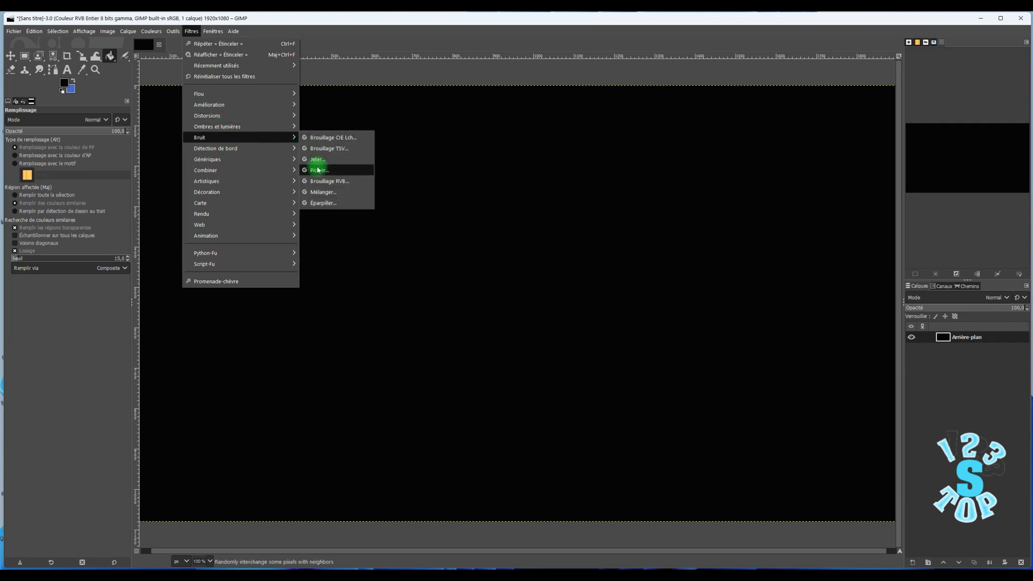
left_click(317, 159)
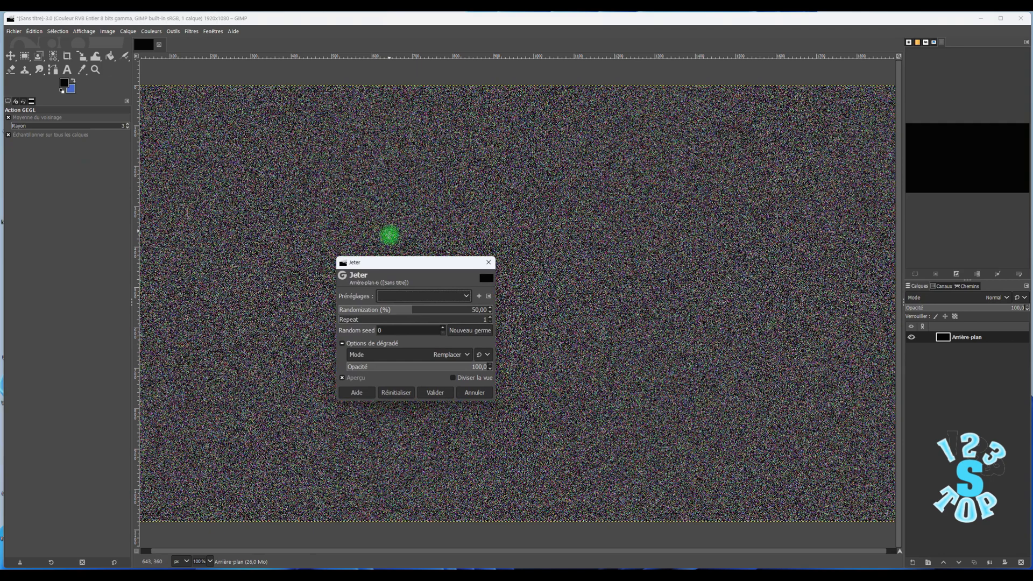
left_click_drag(415, 309, 342, 314)
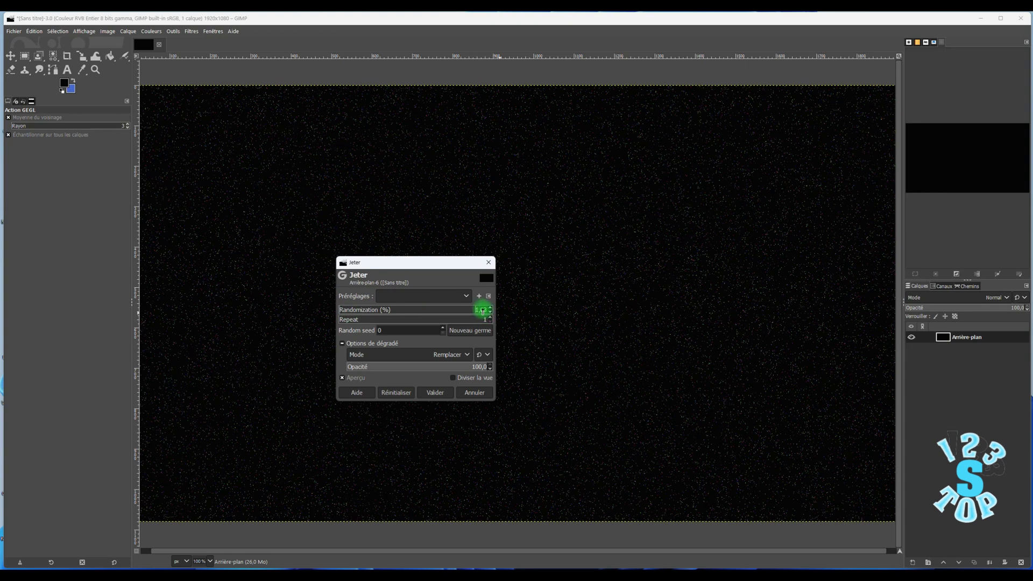
key("Delete")
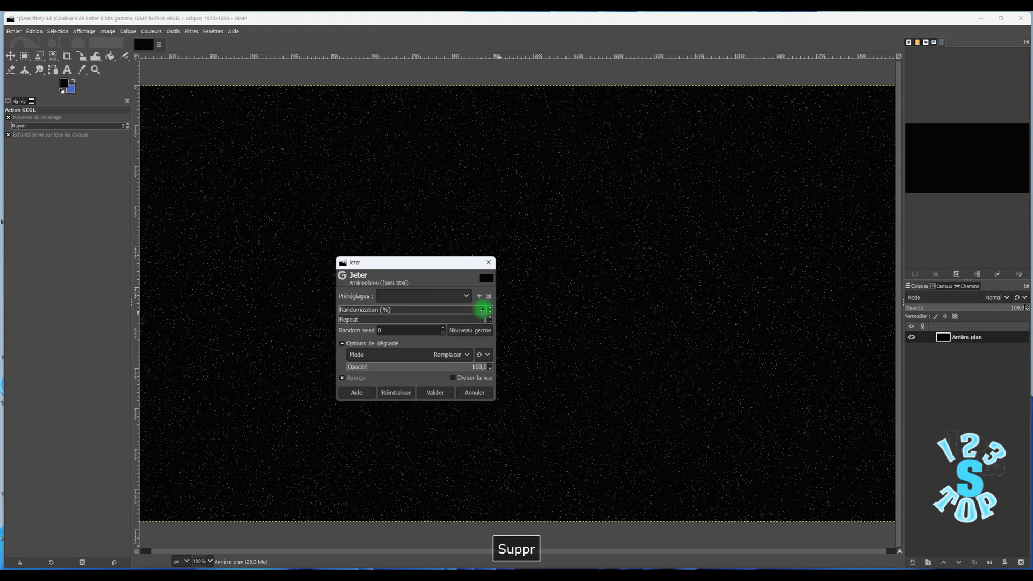
type("0,05")
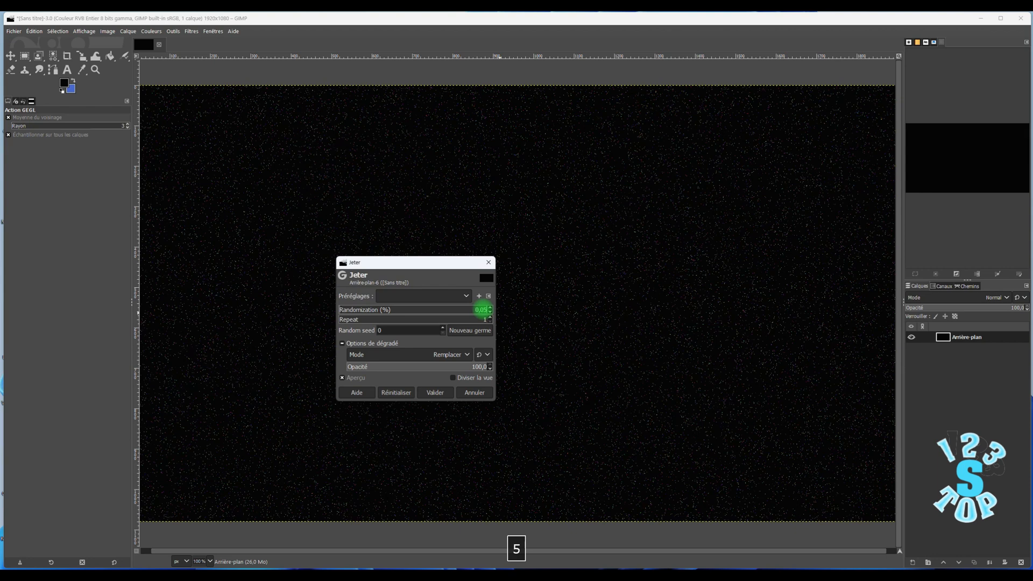
key("Return")
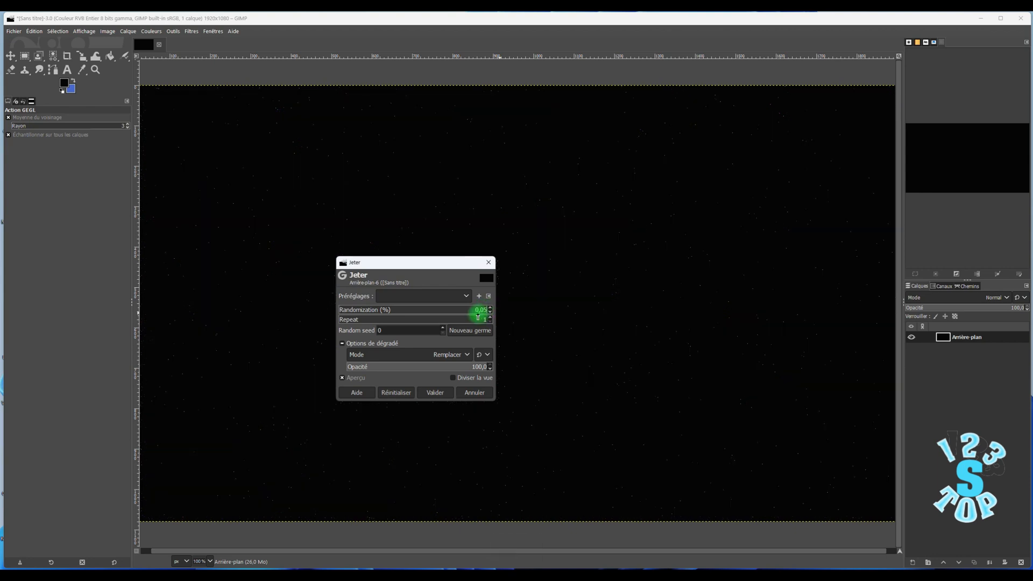
left_click(438, 391)
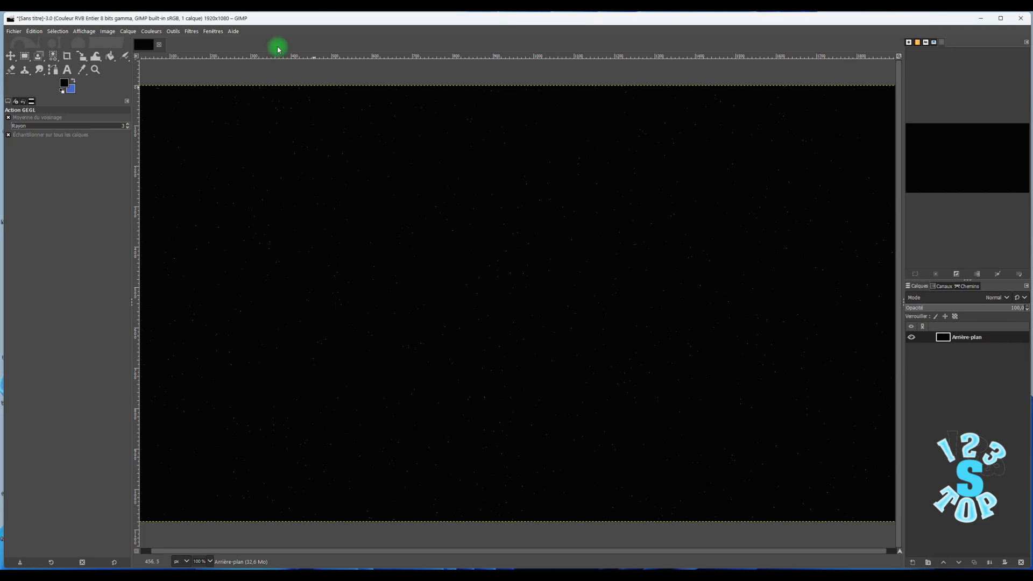
- Remove all colour from the noise dots with Teinte-Saturation by setting the saturation to -100
left_click(150, 31)
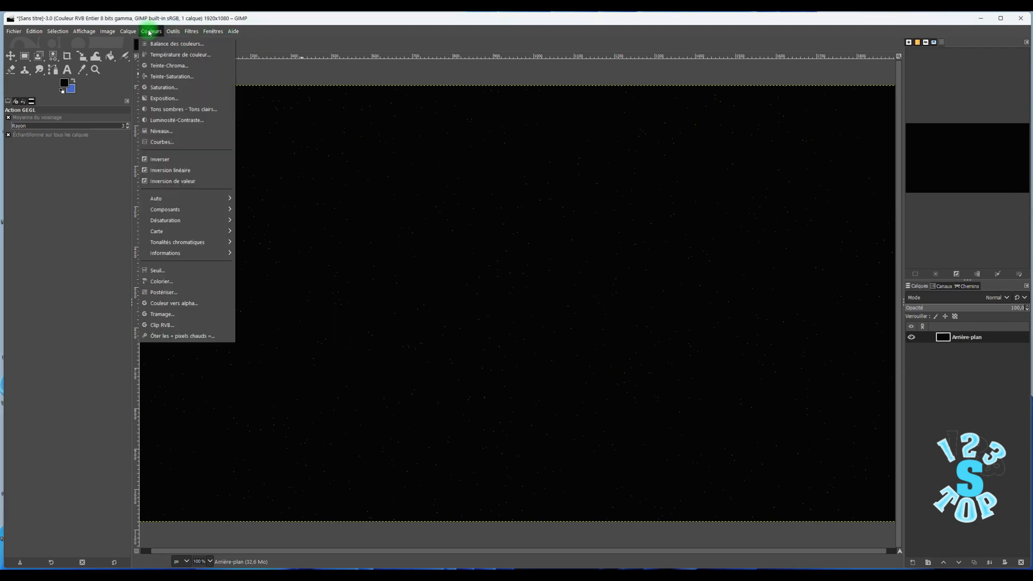
left_click(183, 80)
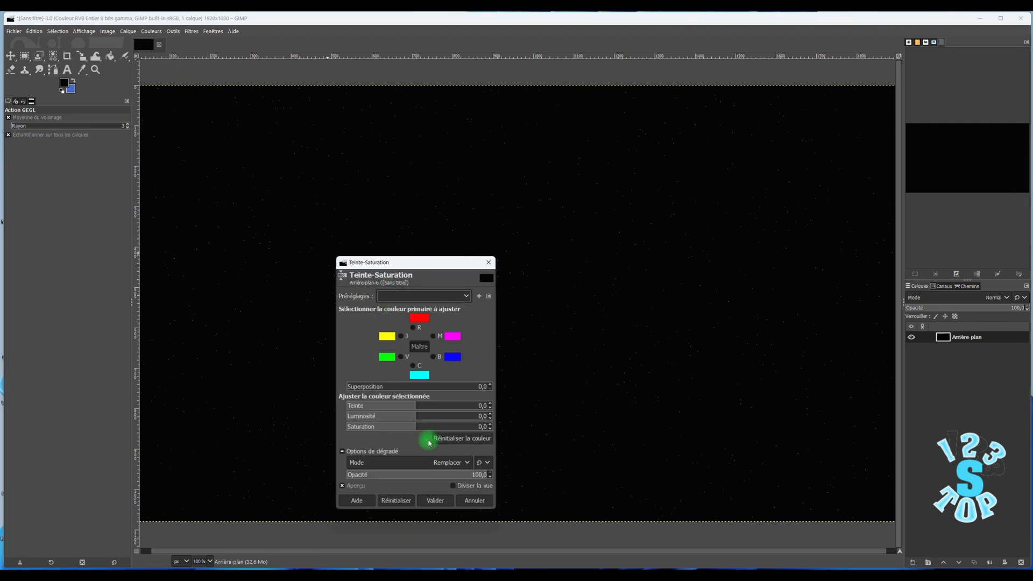
left_click(417, 427)
left_click_drag(417, 427, 318, 426)
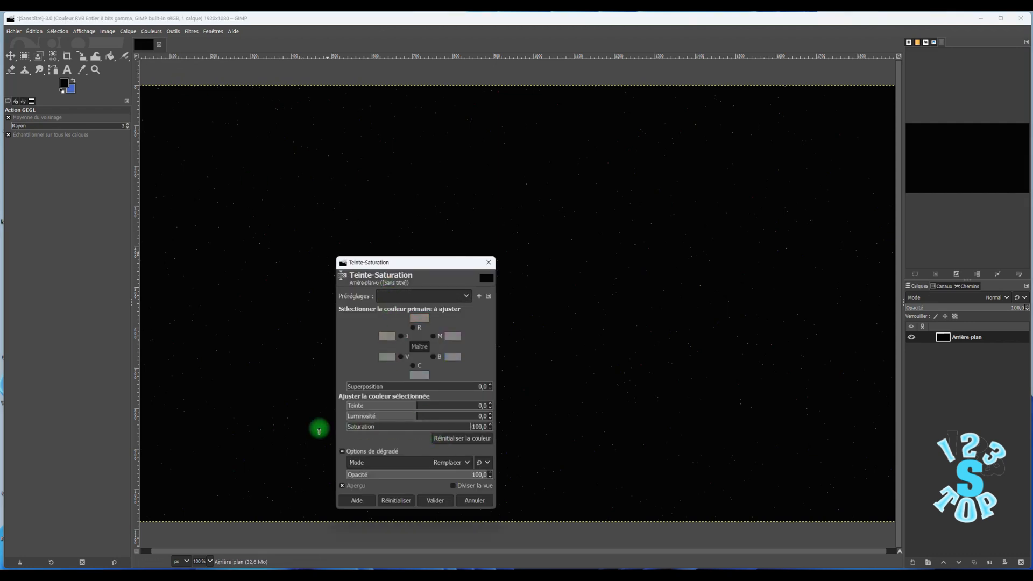
left_click(441, 501)
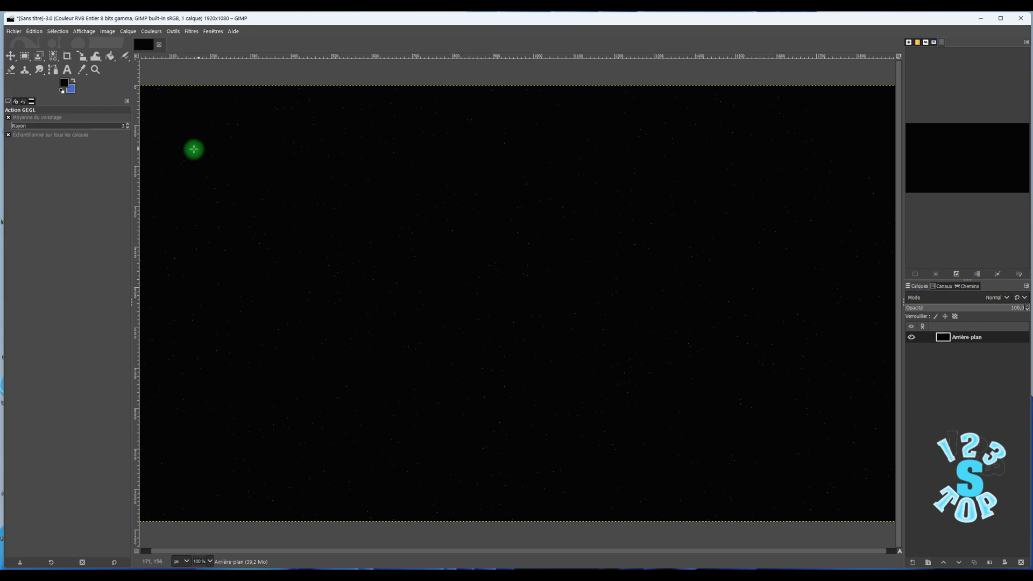
- Apply the Étinceler light filter to the dots, keeping the settings it offers
left_click(191, 32)
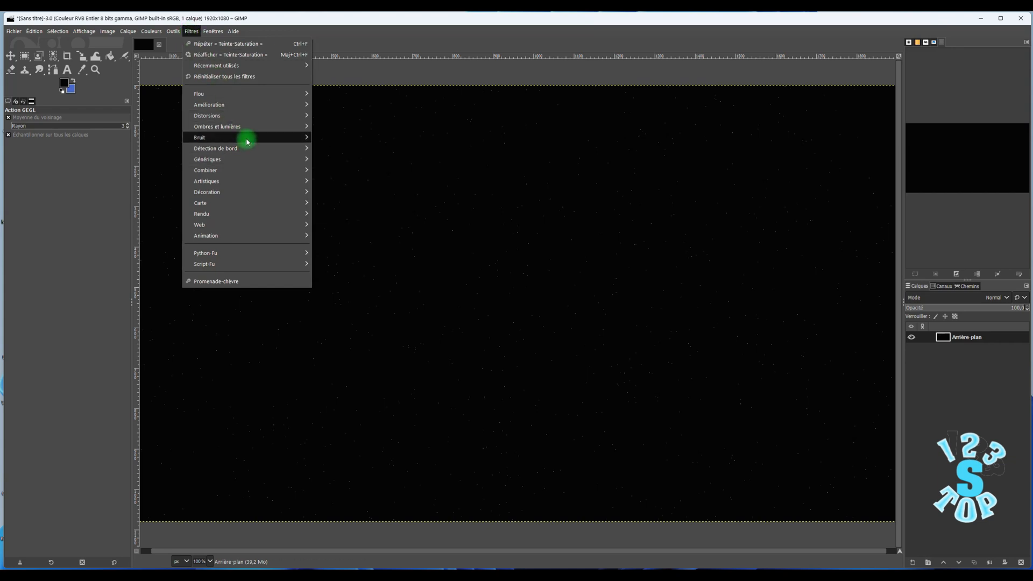
mouse_move(247, 132)
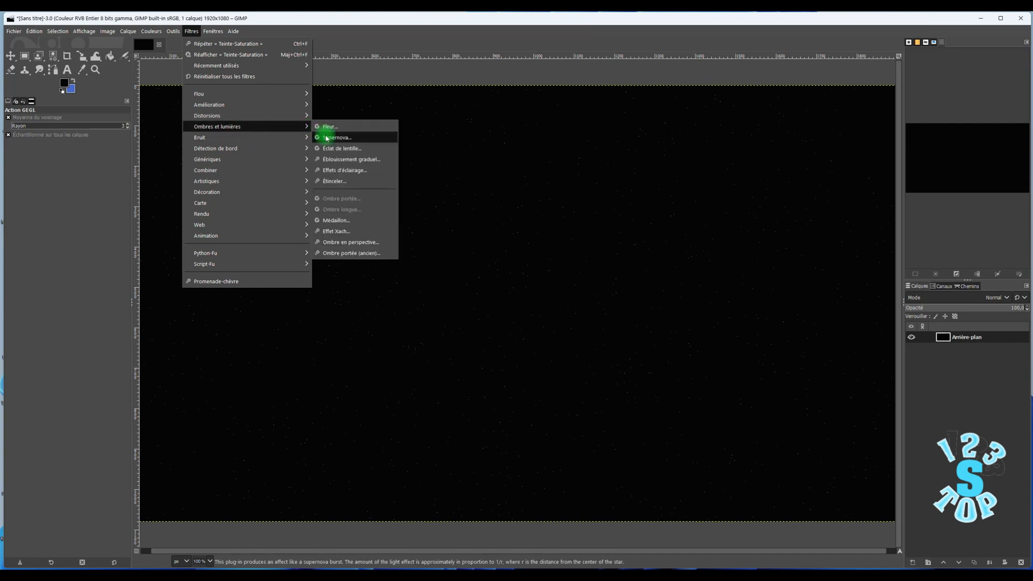
left_click(342, 182)
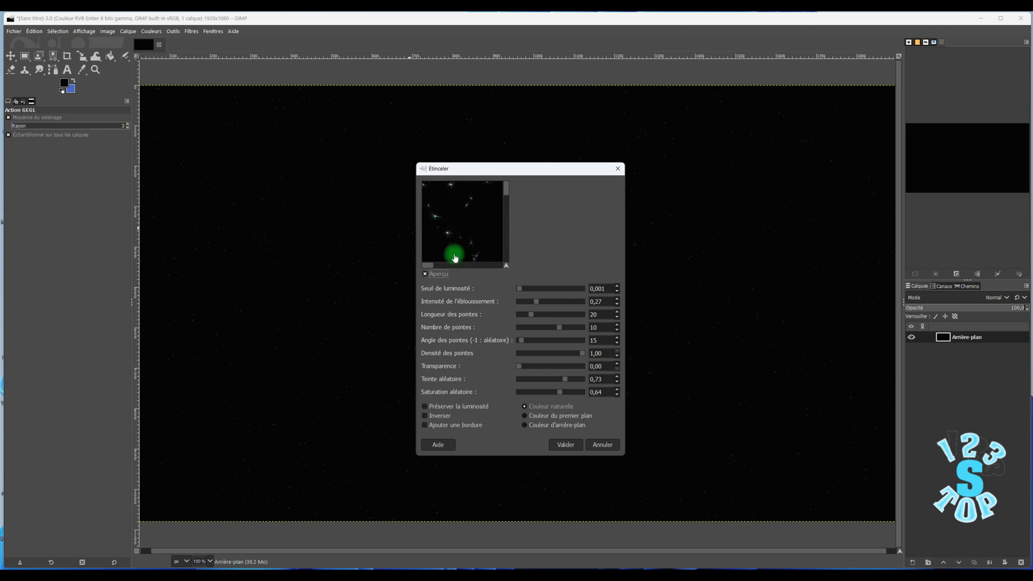
left_click(568, 442)
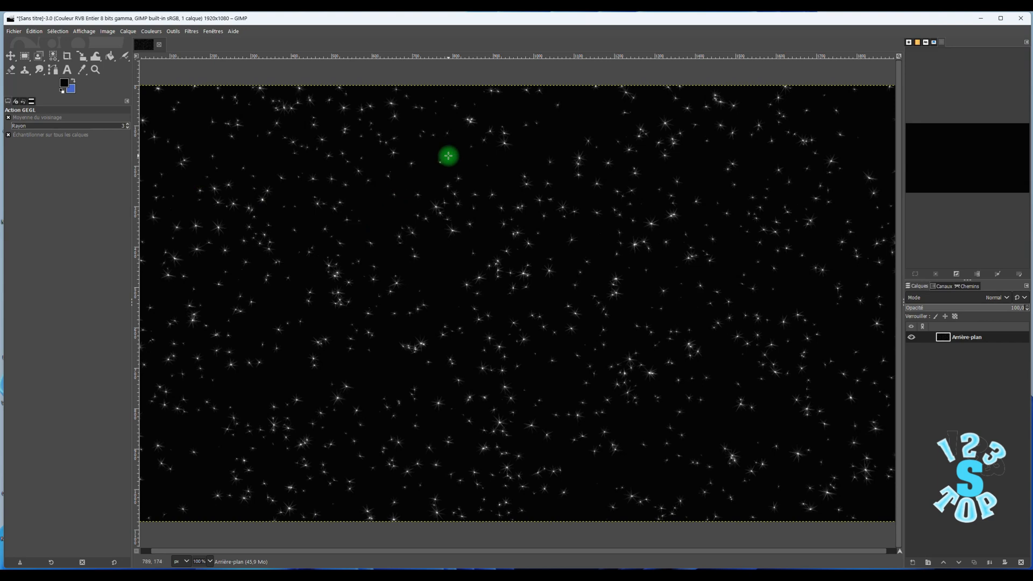
- Undo the Étinceler filter and the full desaturation of the background layer
left_click(40, 34)
left_click(47, 42)
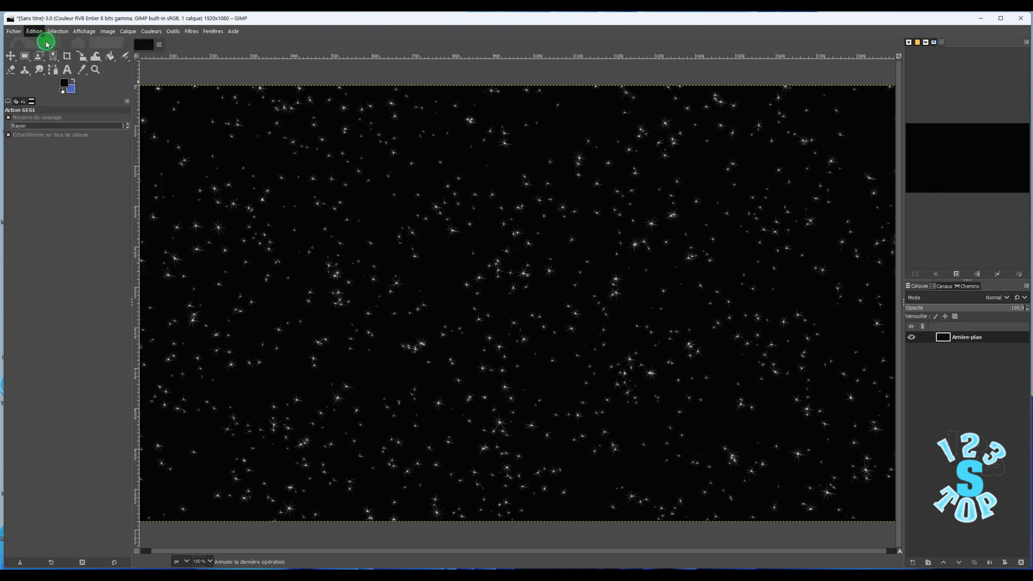
left_click(36, 31)
left_click(44, 45)
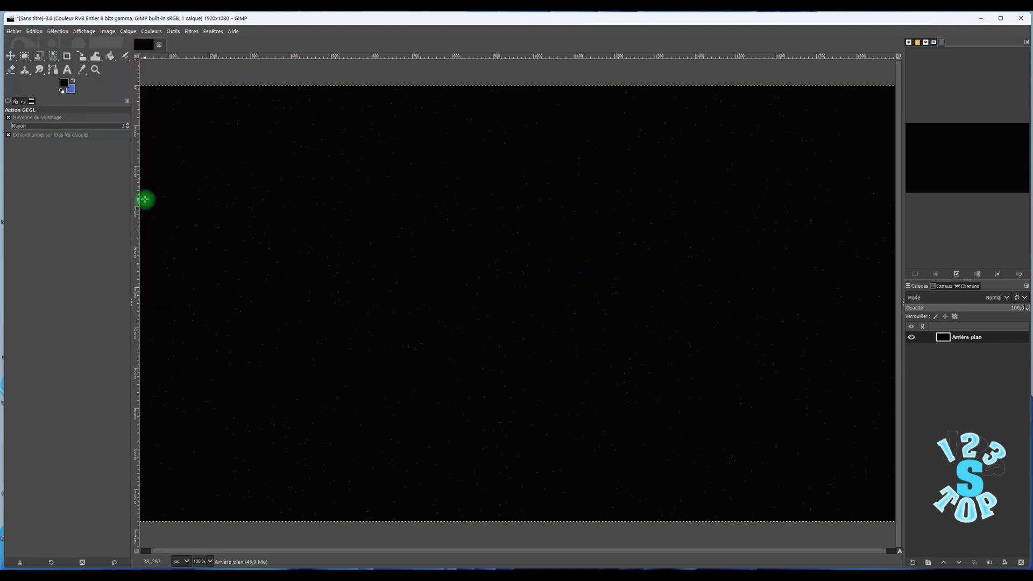
- Reduce the colour of the noise dots with Teinte-Saturation, setting the saturation to about -81.6
left_click(128, 31)
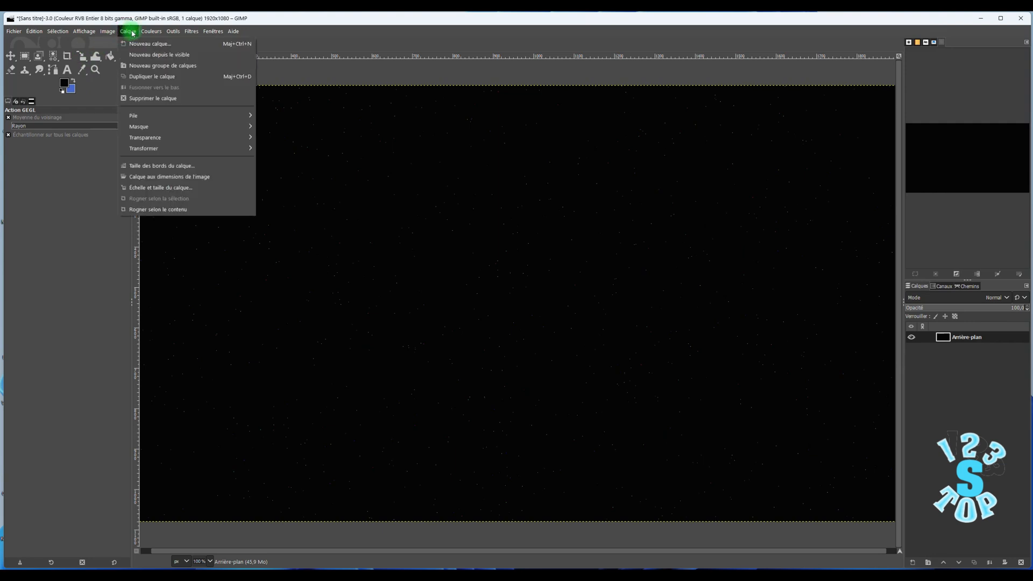
mouse_move(144, 32)
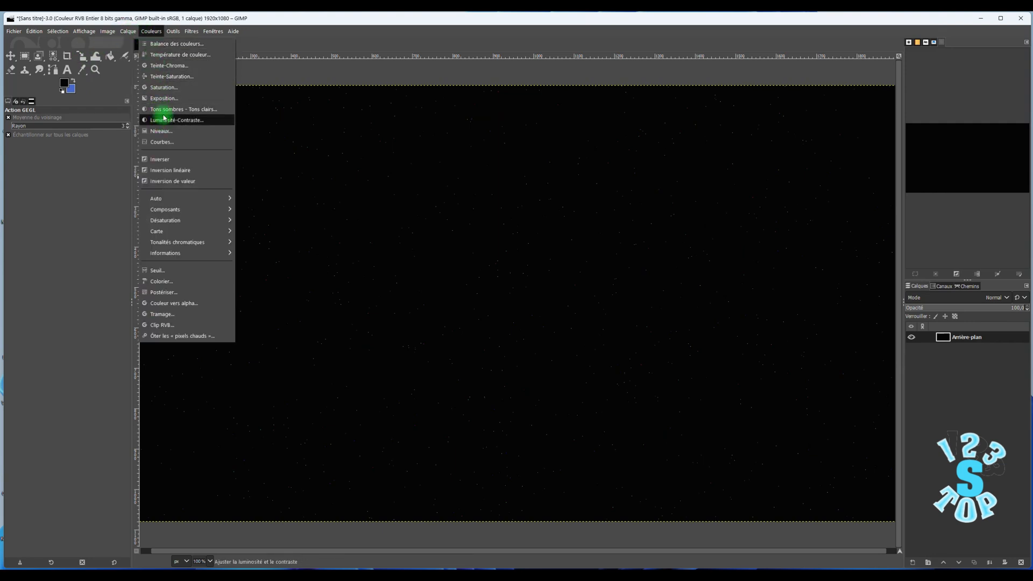
left_click(166, 76)
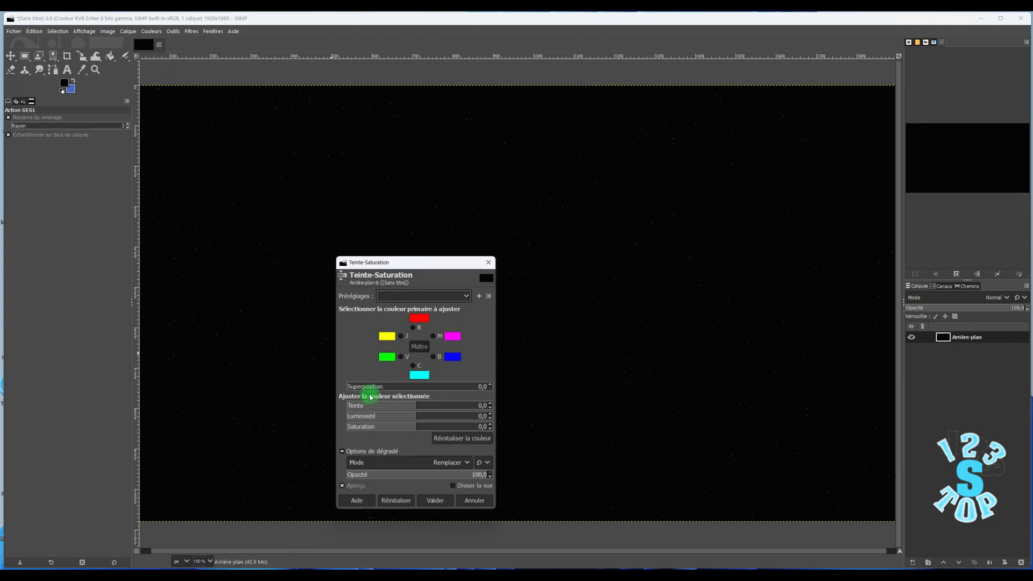
left_click_drag(422, 426, 364, 429)
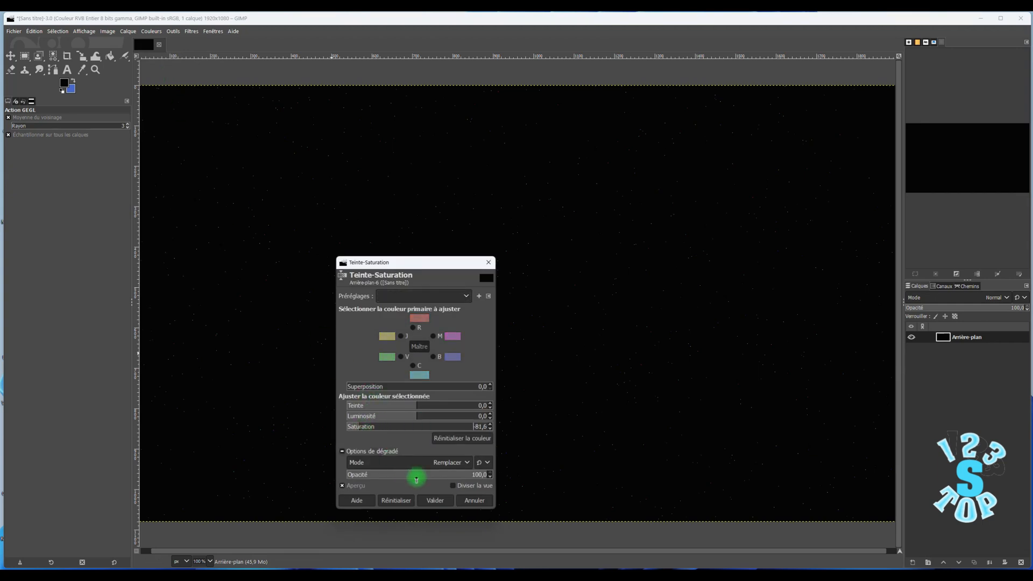
left_click(434, 500)
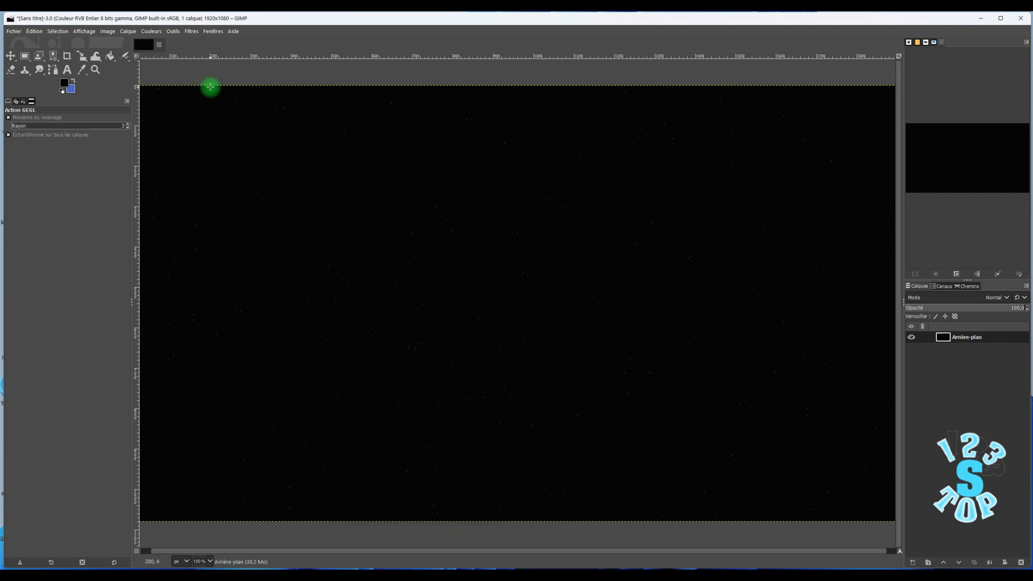
- Apply the Étinceler filter to the dots with luminosity threshold 0.019, 14 spikes and random saturation 0.97
left_click(180, 33)
mouse_move(191, 32)
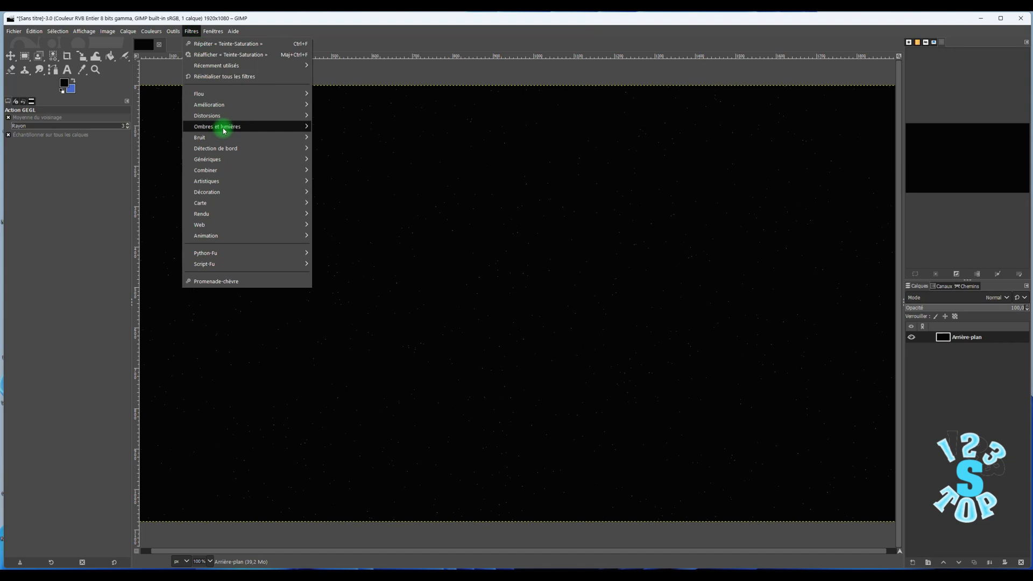
mouse_move(218, 128)
left_click(339, 183)
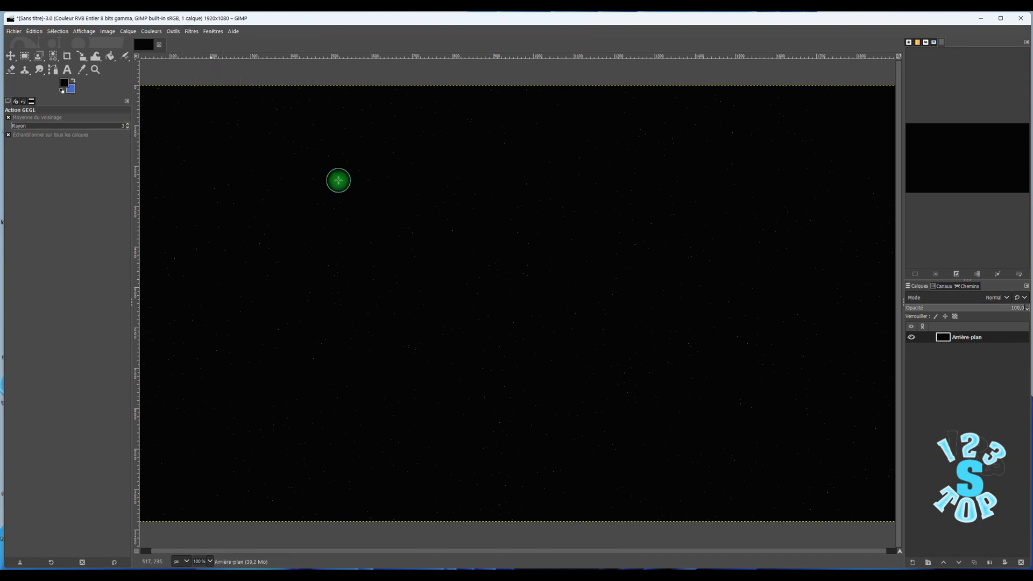
left_click(440, 265)
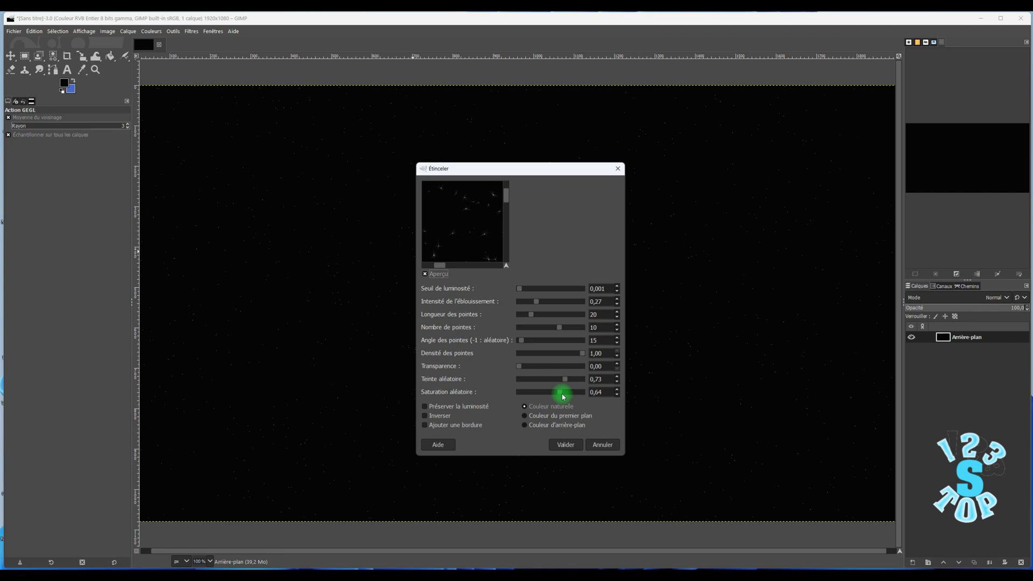
mouse_move(563, 396)
left_mouse_down()
mouse_move(515, 398)
mouse_move(555, 396)
left_mouse_up()
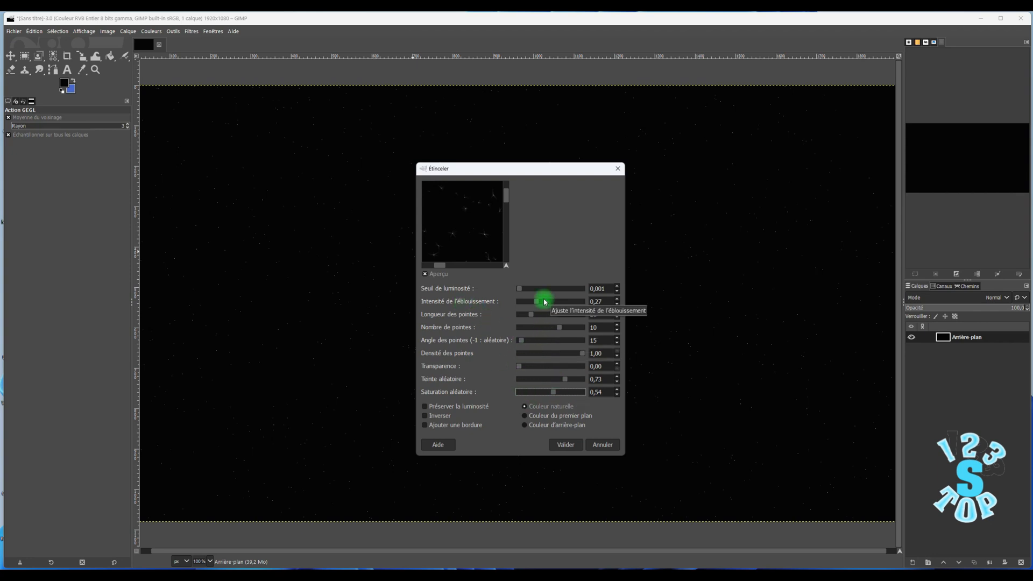
mouse_move(525, 288)
left_mouse_down()
mouse_move(549, 289)
mouse_move(529, 288)
left_mouse_up()
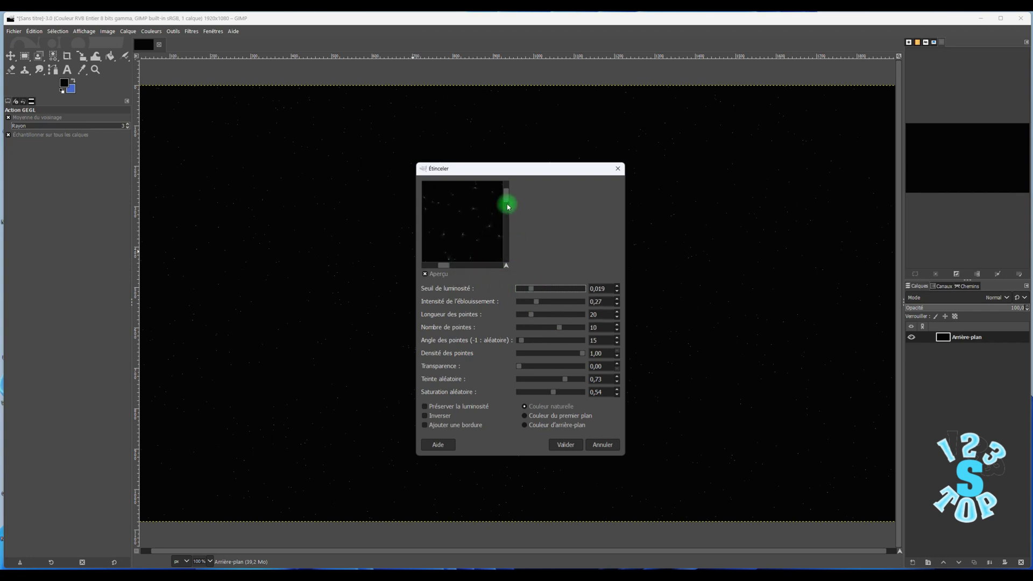
left_click_drag(556, 396, 573, 394)
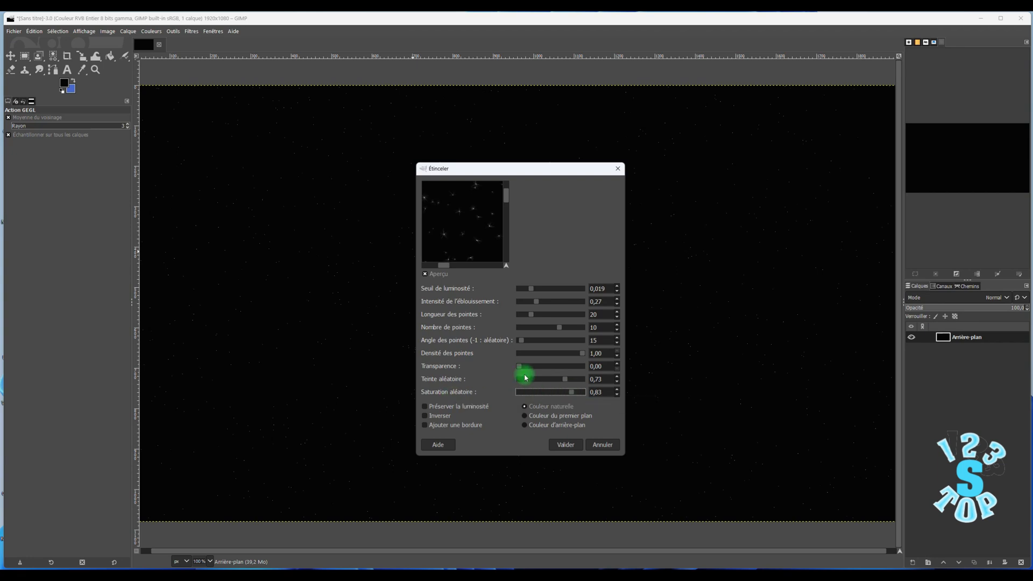
left_click_drag(573, 392, 582, 391)
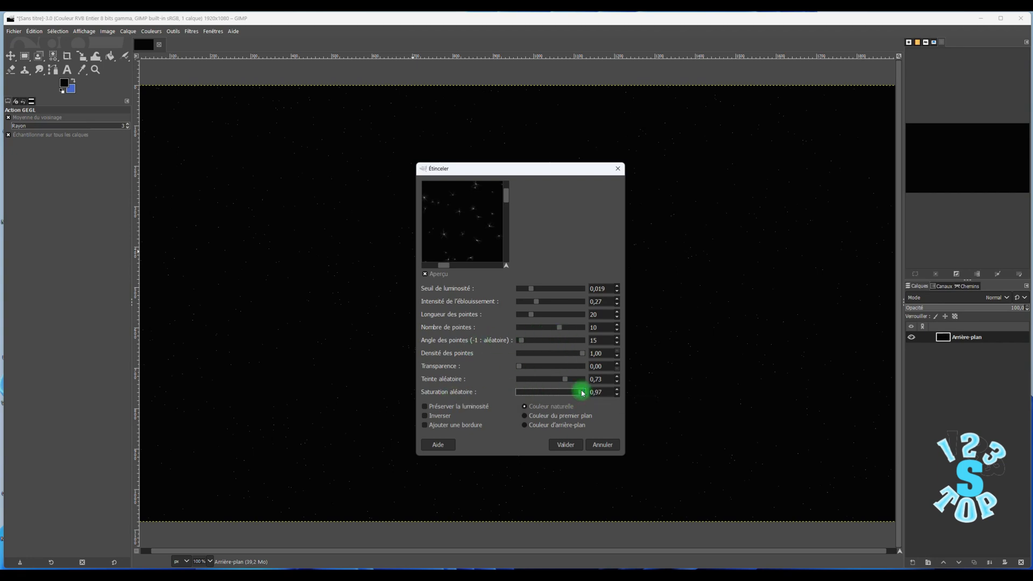
left_click_drag(560, 329, 575, 331)
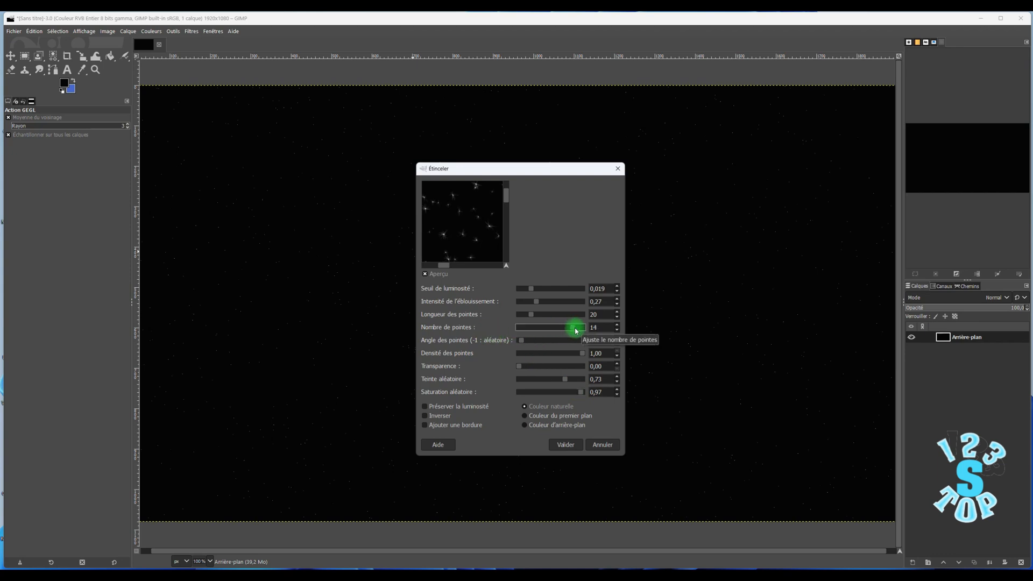
left_click(566, 445)
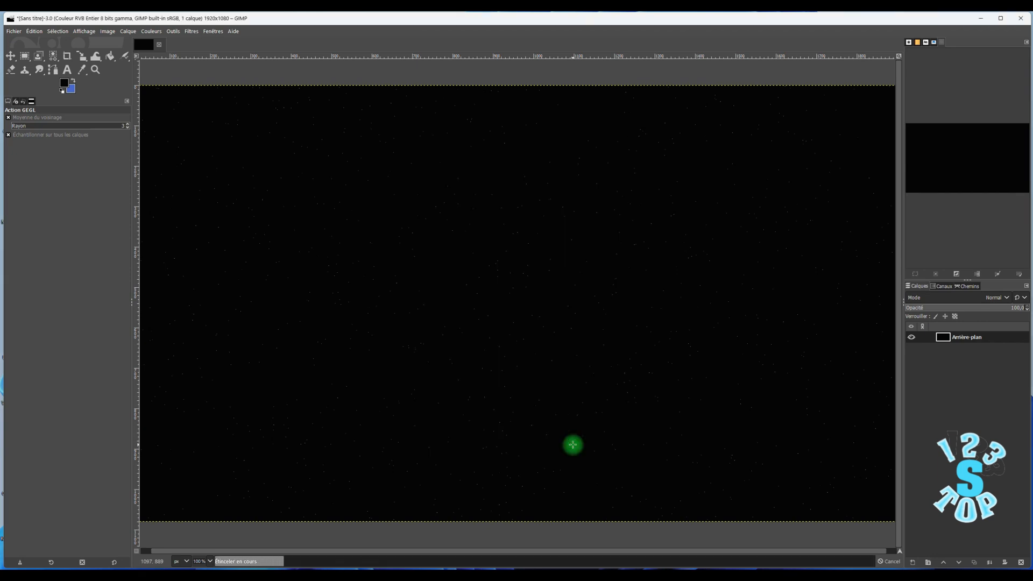